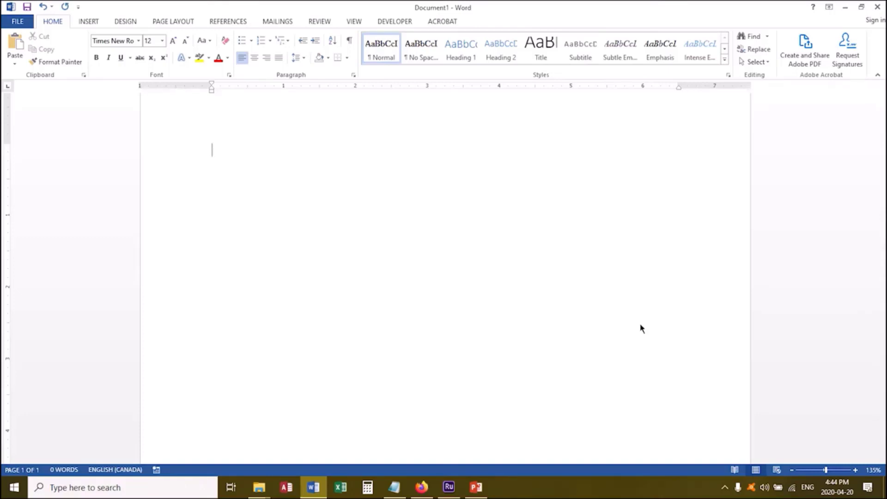
Write "The angle was" and open the full symbol selection with the font set to Symbol.
type("The angle was")
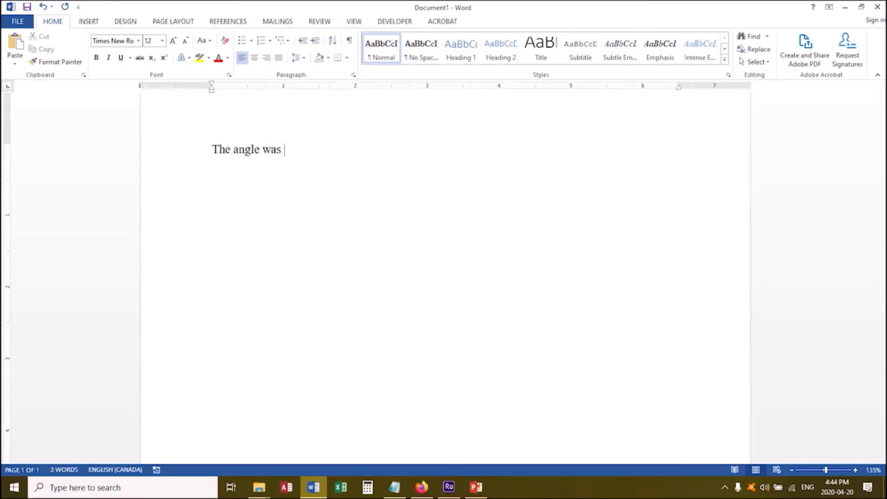
left_click(92, 22)
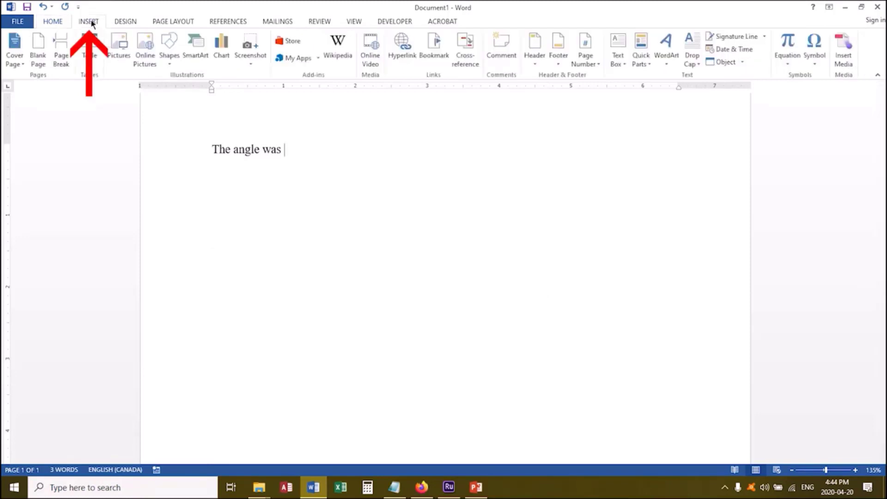
left_click(813, 50)
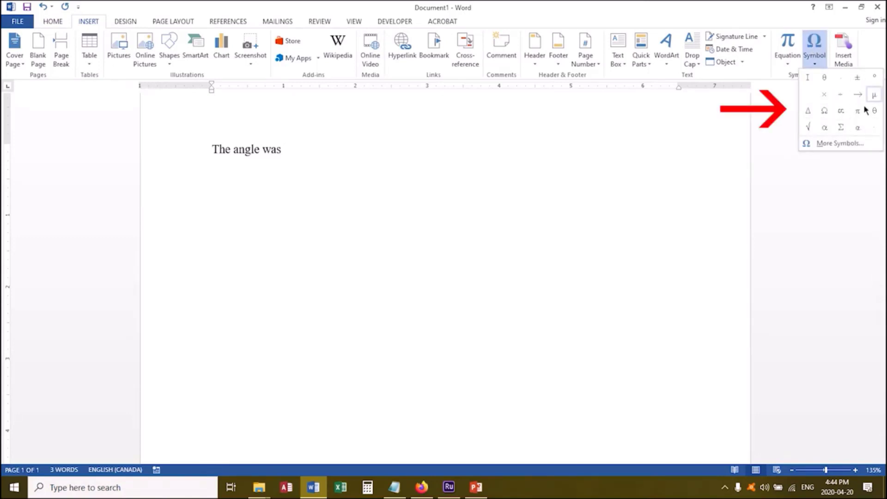
left_click(840, 143)
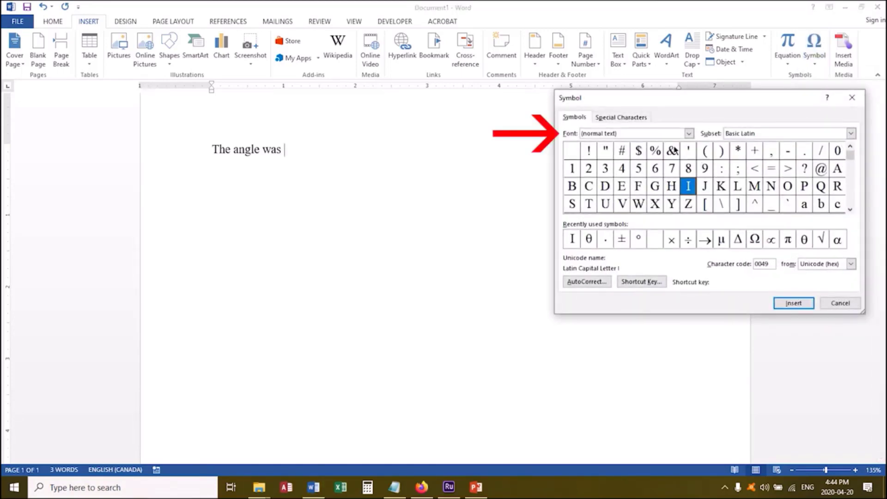
left_click(634, 134)
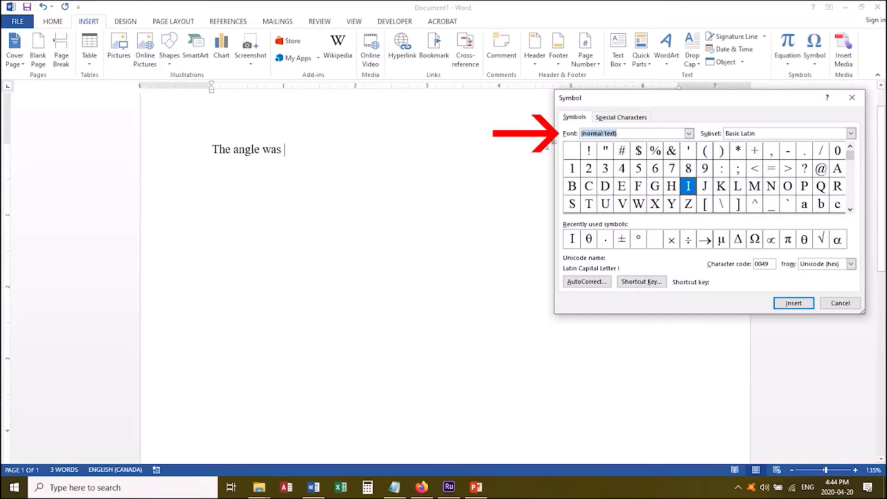
type("symbol")
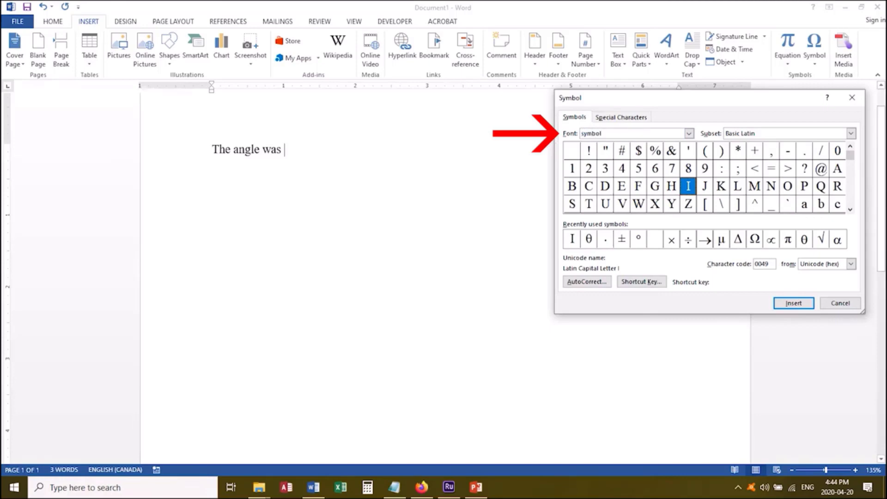
key("Return")
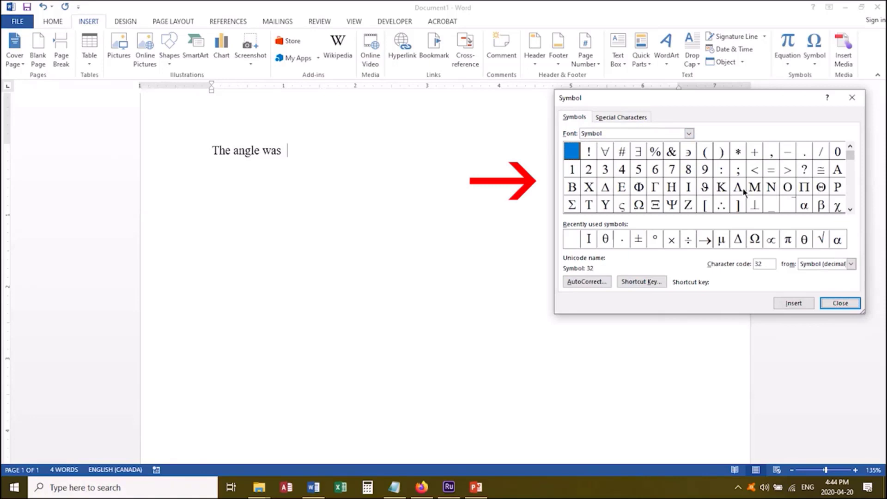
Insert the lowercase Greek letter θ from the Symbol font after "The angle was" and close the symbol selection.
left_click(850, 209)
left_click(850, 209)
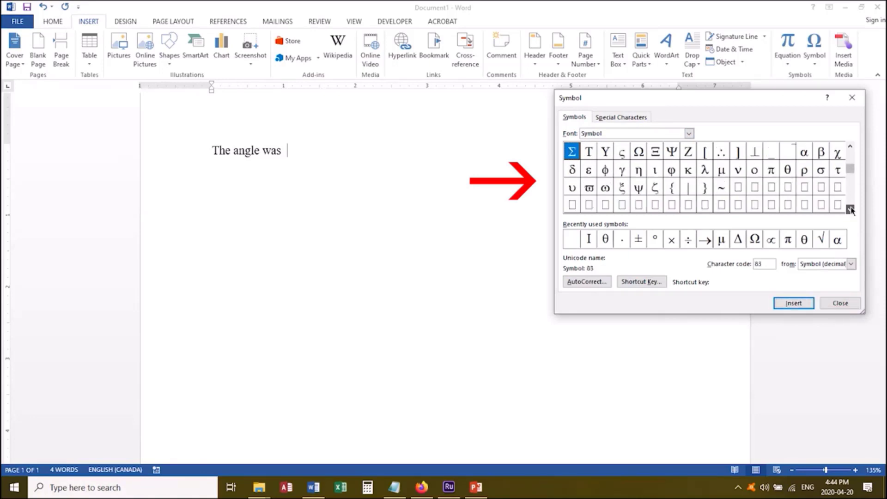
left_click(850, 209)
left_click(850, 210)
left_click(850, 209)
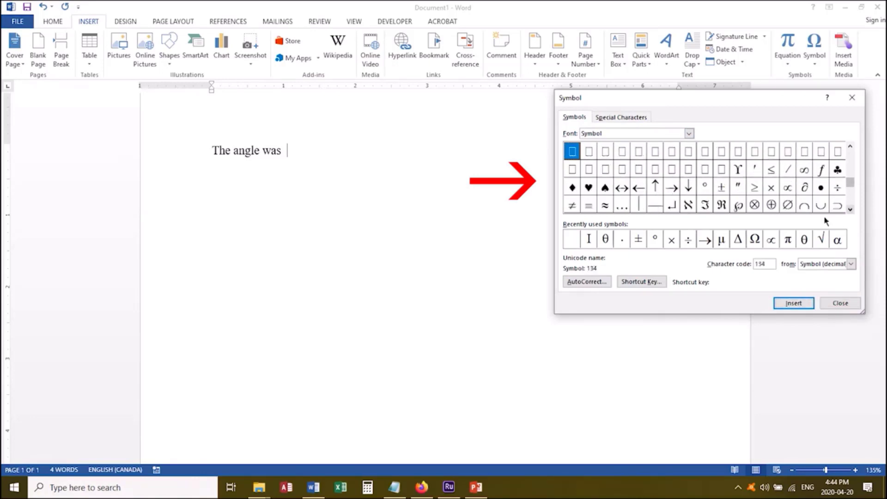
left_click(706, 192)
left_click(728, 193)
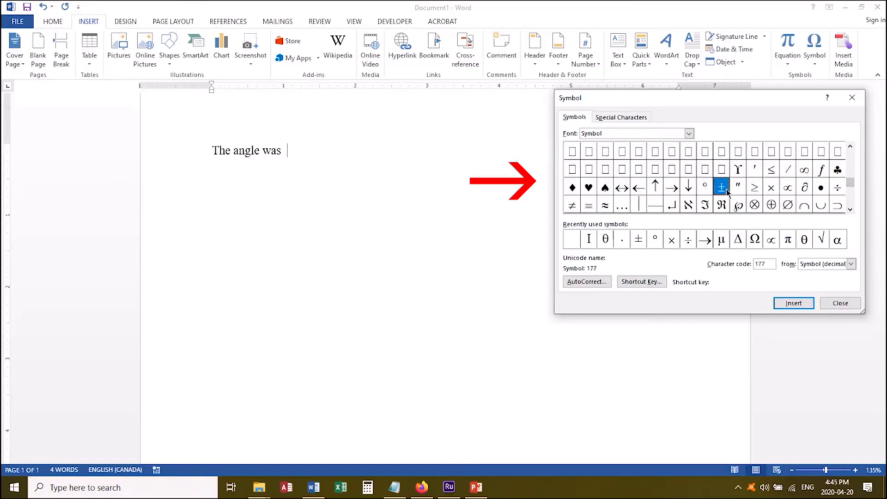
left_click(850, 146)
left_click(850, 146)
left_click(850, 147)
left_click(850, 146)
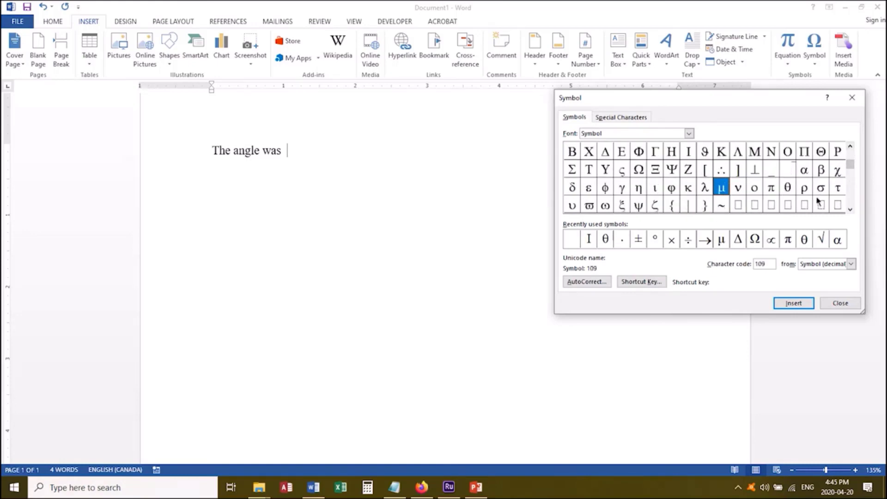
left_click(788, 189)
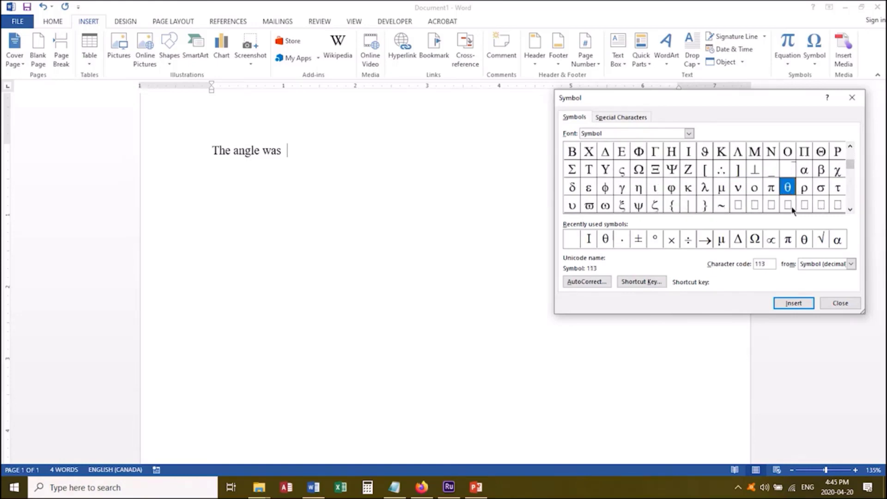
left_click(793, 303)
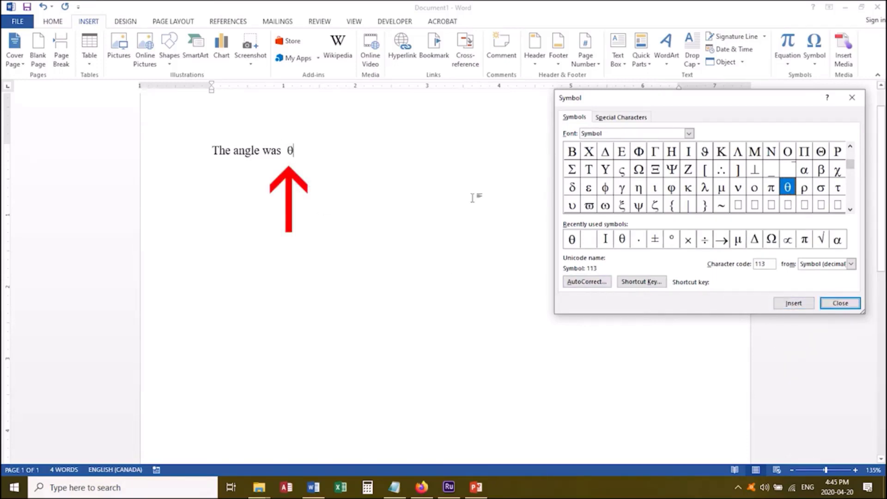
left_click(840, 303)
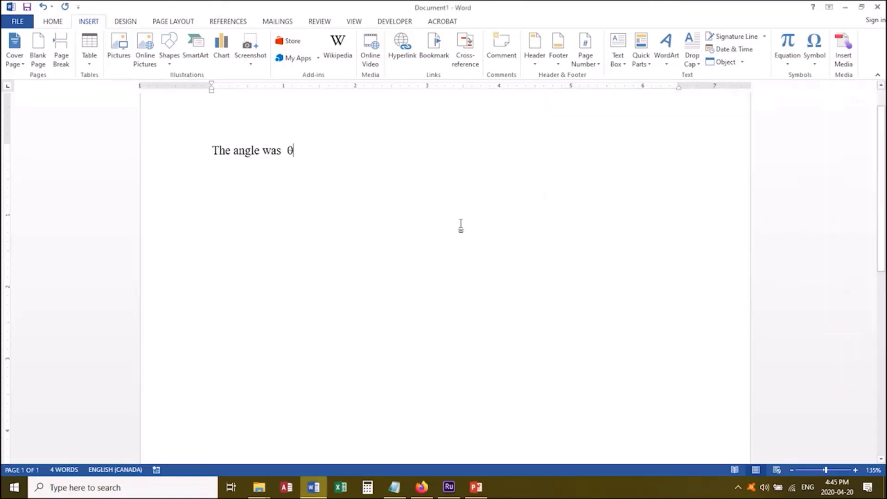
Continue the sentence with "= 3.2" and insert the ± sign from the Symbol font after it.
type("=")
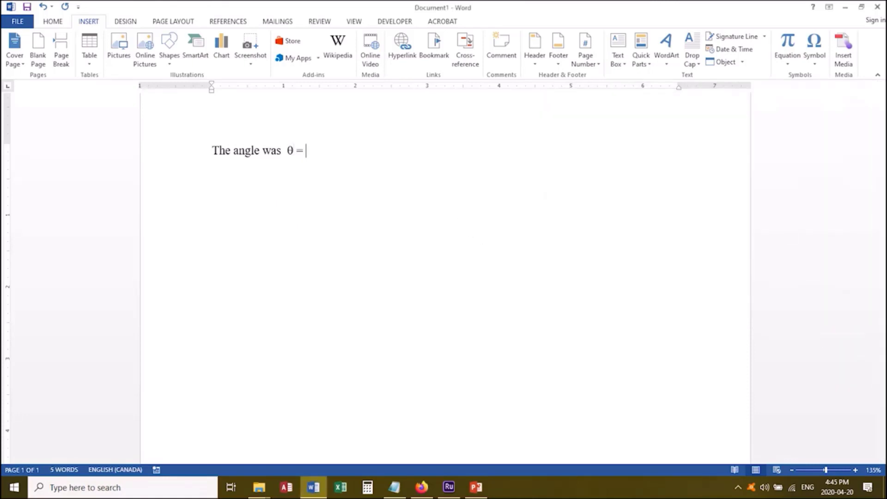
type(" 3.2")
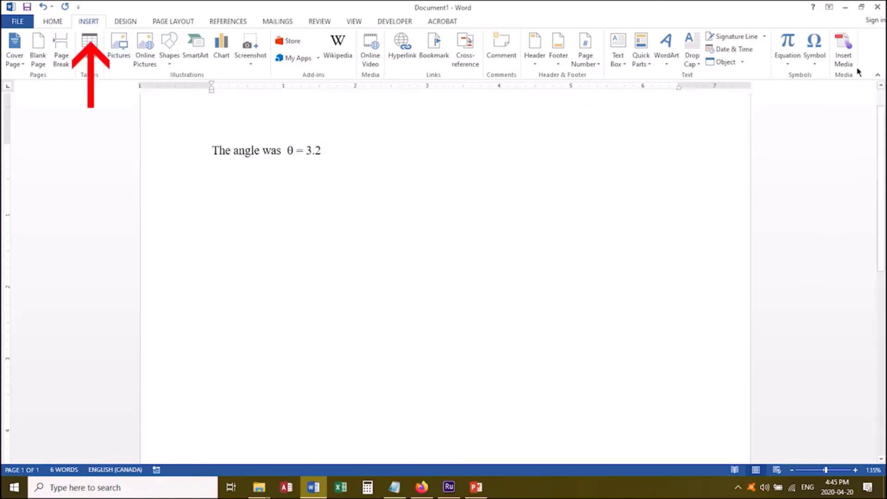
left_click(815, 47)
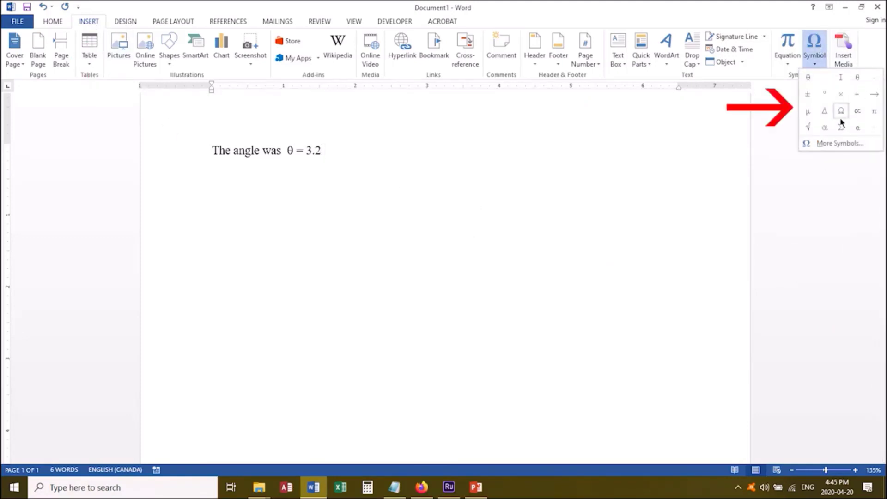
left_click(839, 144)
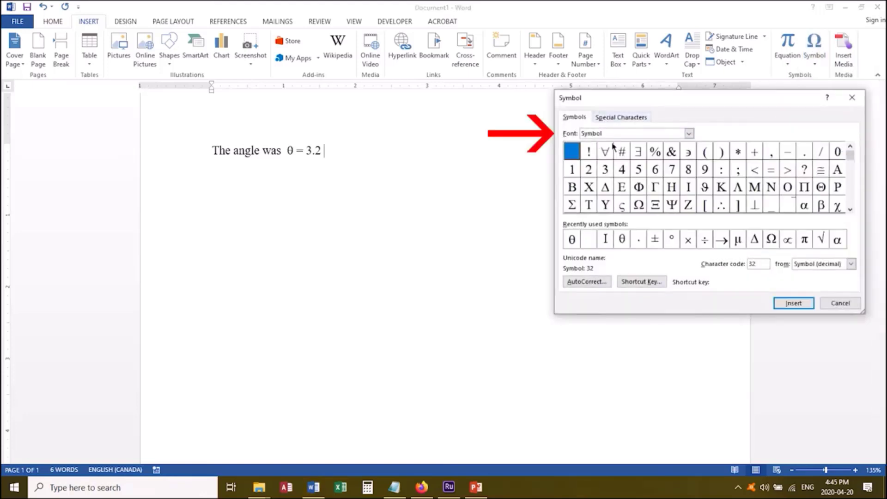
left_click(850, 209)
left_click(850, 209)
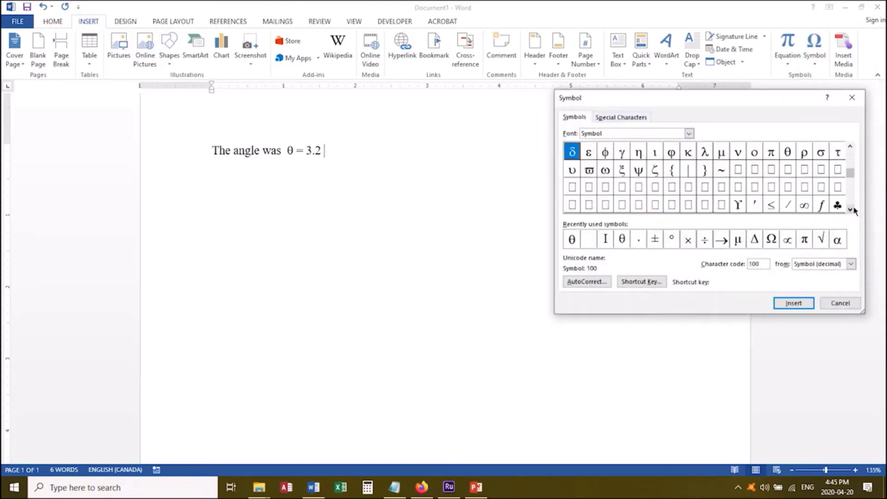
left_click(850, 209)
left_click(723, 187)
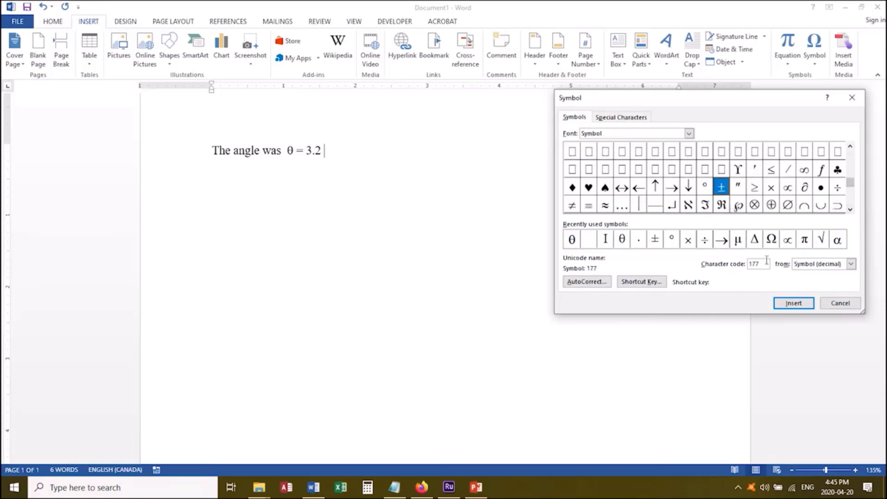
left_click(793, 303)
Add 0.3 after the ± sign, insert a degree symbol from the Symbol font, and end the sentence with a period.
left_click(349, 152)
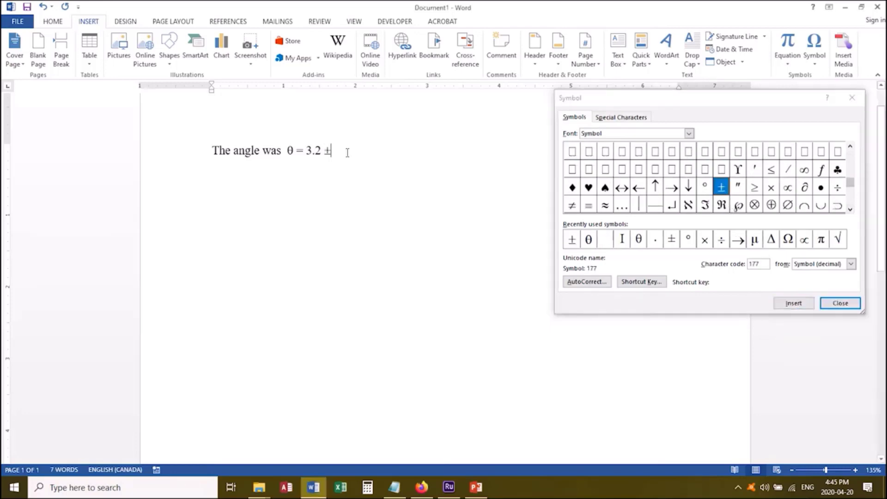
type("0.3")
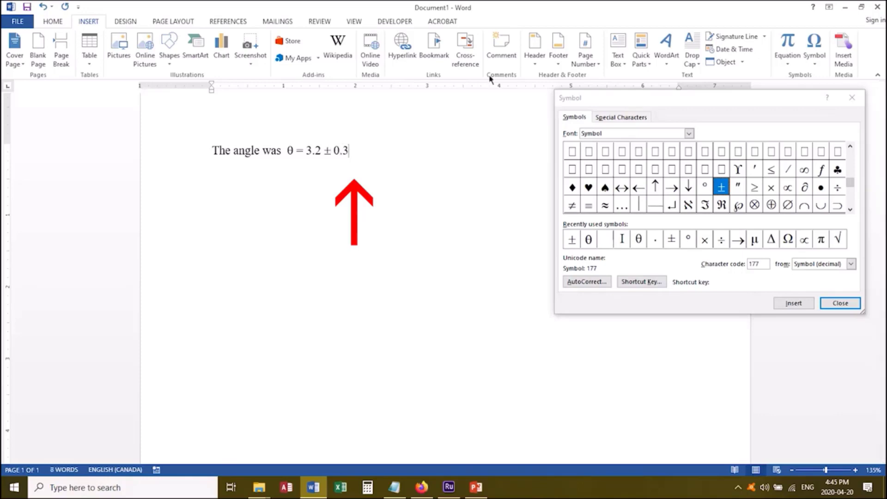
left_click(704, 191)
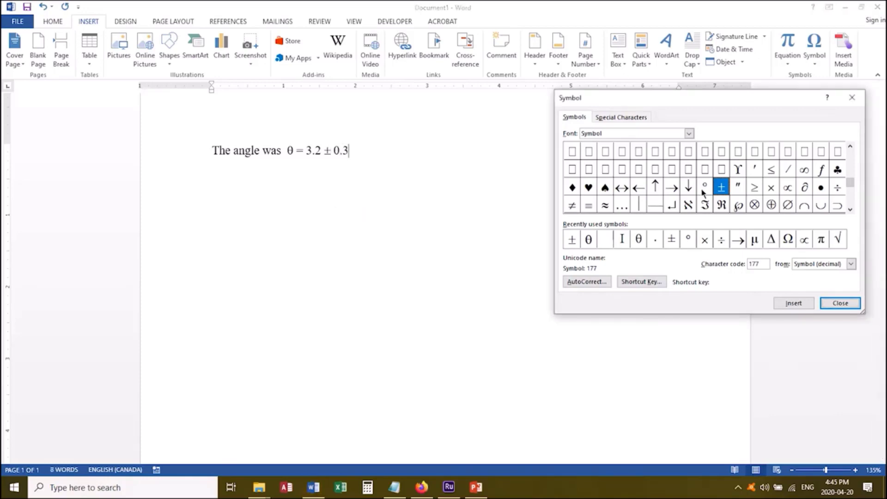
left_click(706, 190)
left_click(794, 303)
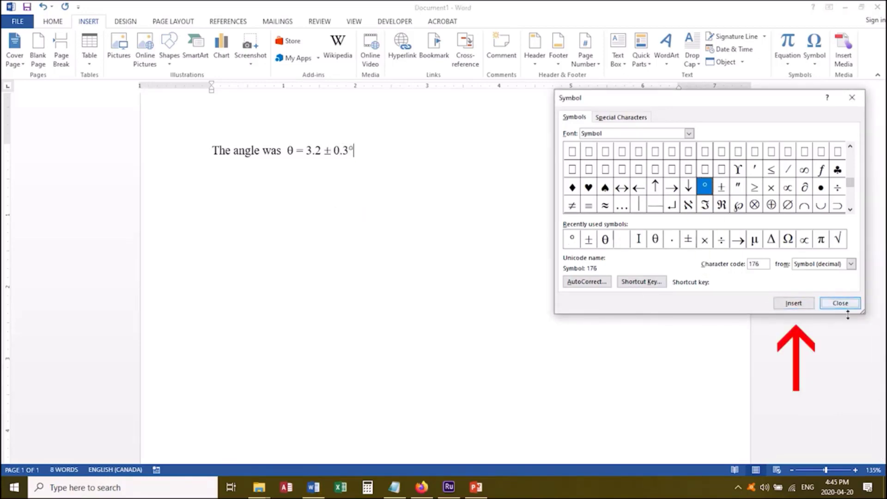
left_click(839, 303)
type(".")
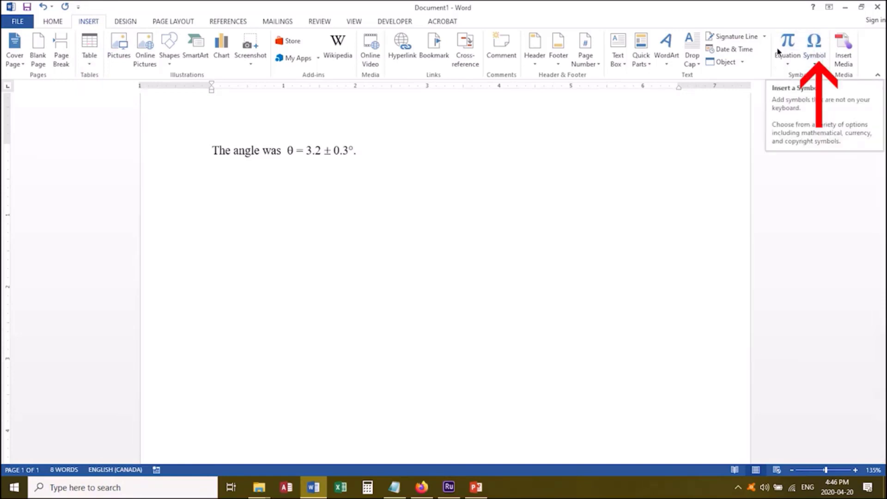
Insert a blank equation on a new line below the angle sentence.
key("Return")
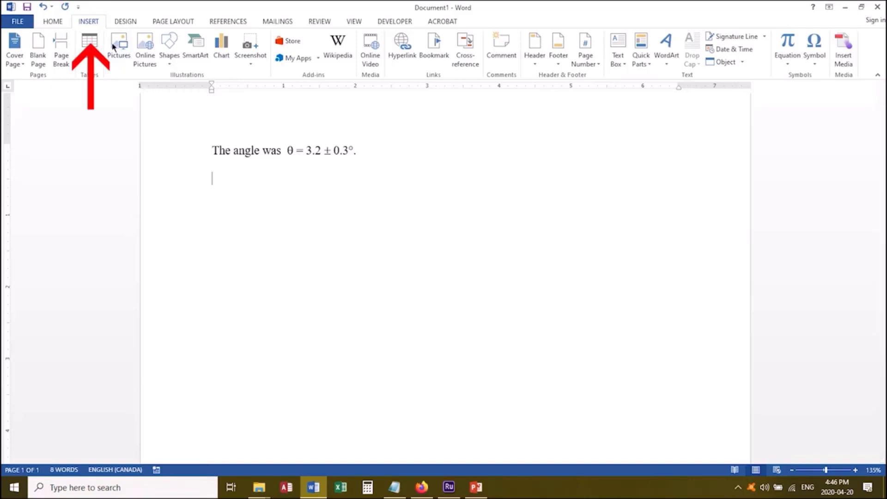
left_click(787, 46)
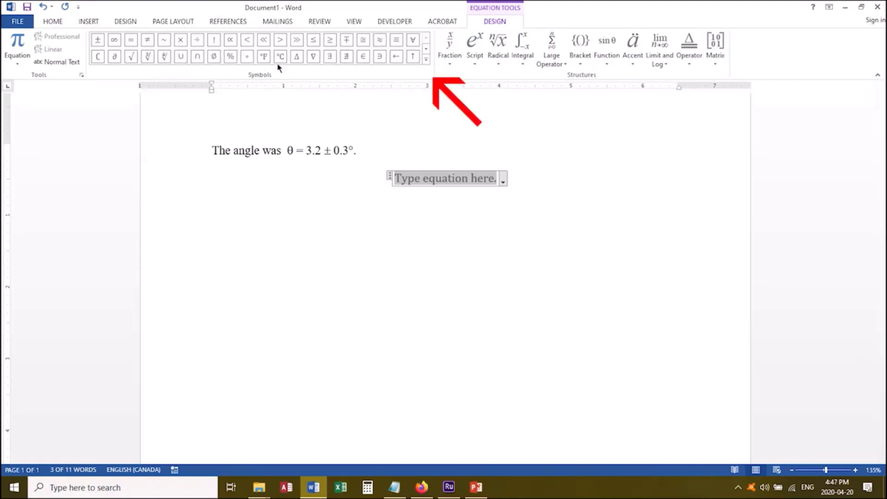
Examine the equation symbols available in the Basic Math and Greek Letters sets.
left_click(425, 63)
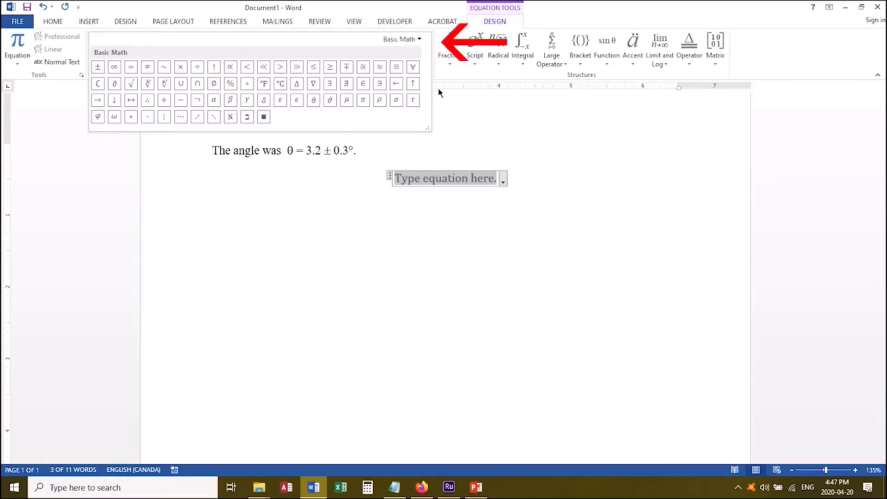
left_click(420, 41)
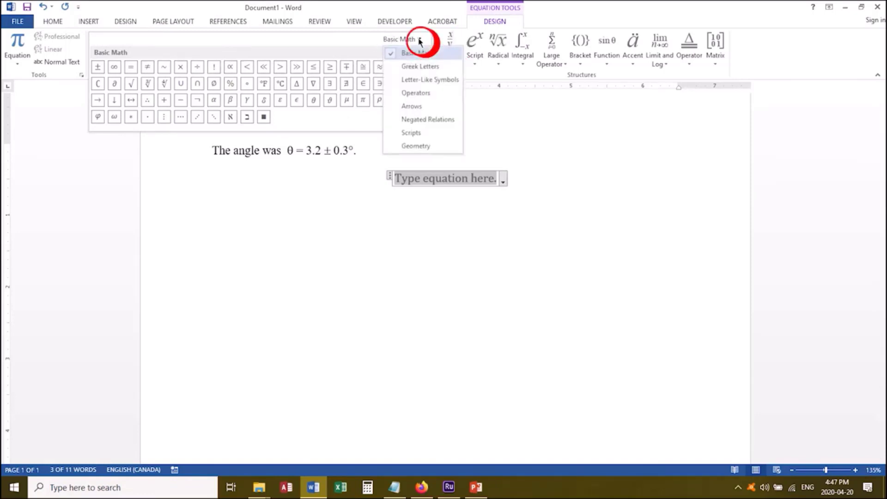
left_click(422, 67)
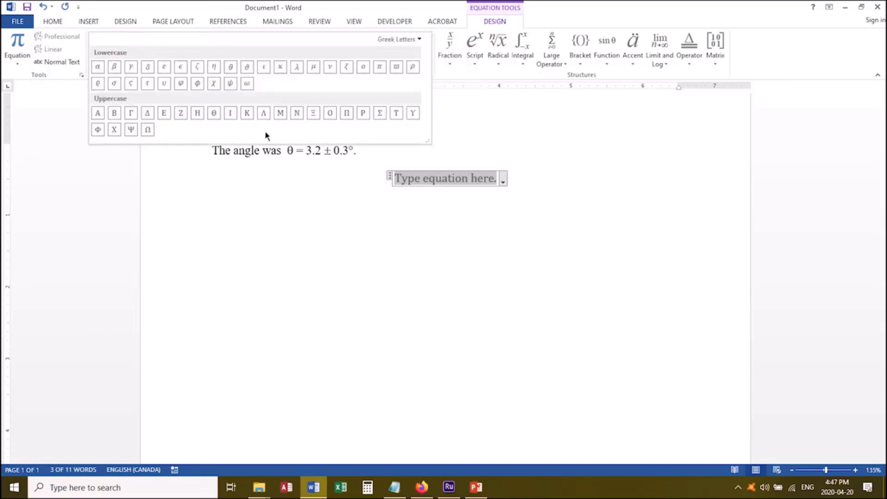
left_click(420, 41)
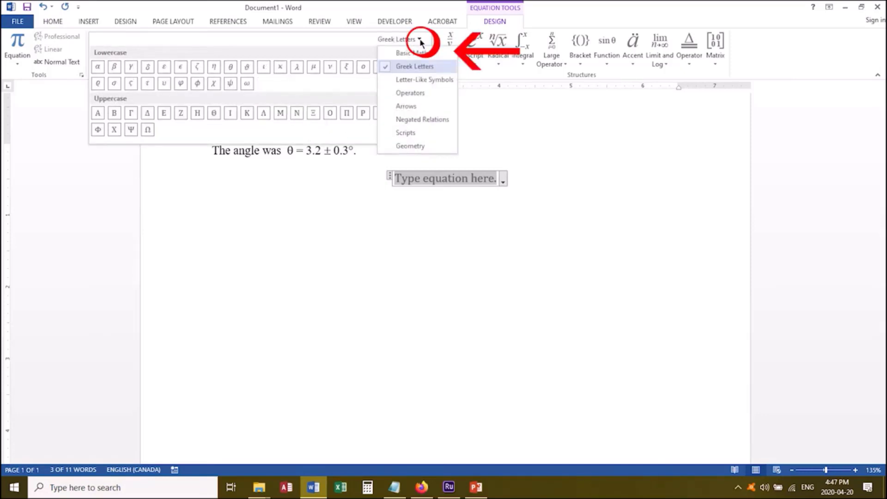
left_click(416, 53)
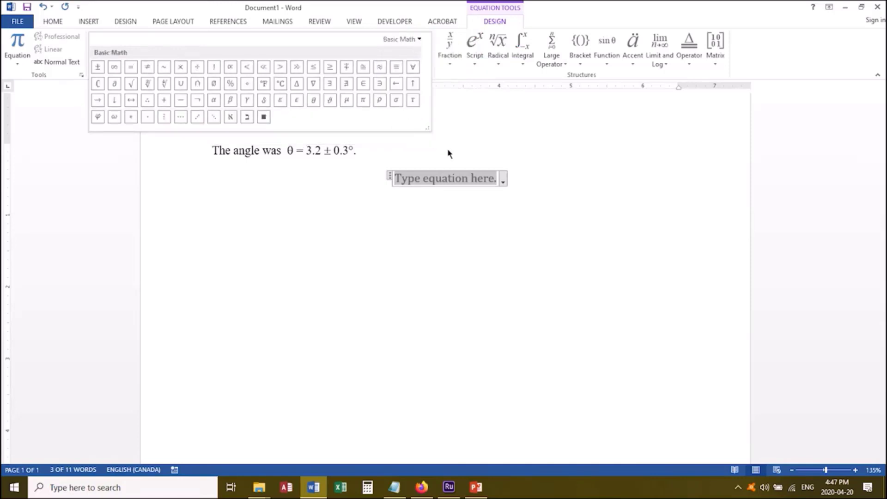
left_click(465, 144)
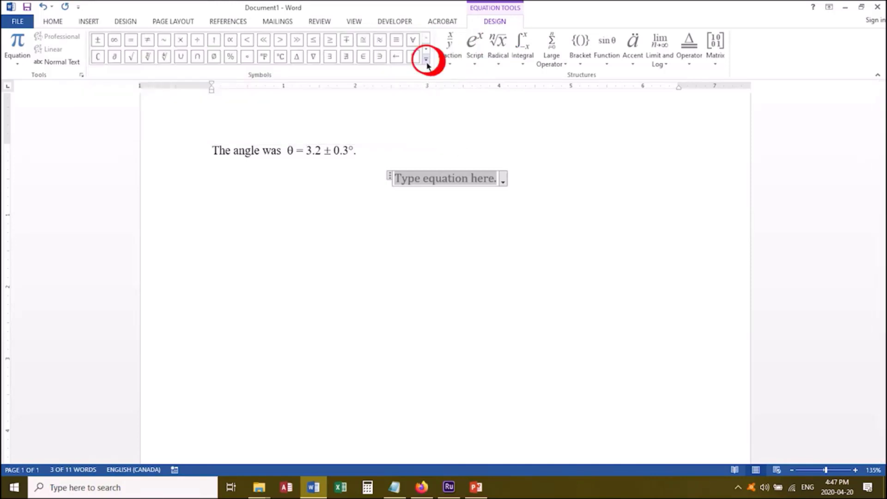
left_click(426, 61)
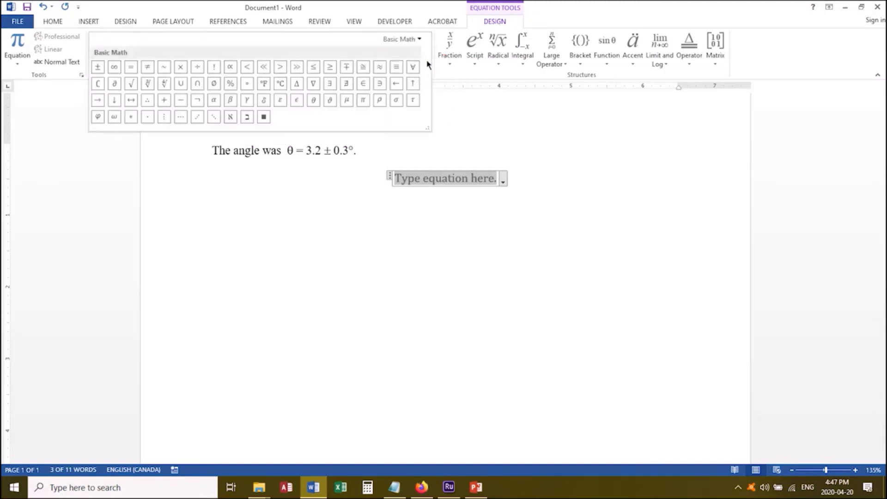
left_click(448, 119)
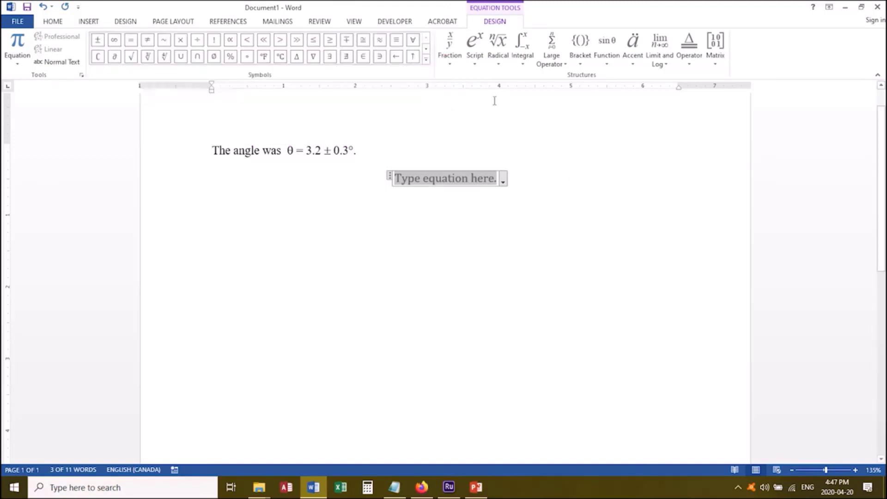
Begin the equation with "δF = F", taking the delta from the Basic Math symbols.
left_click(426, 65)
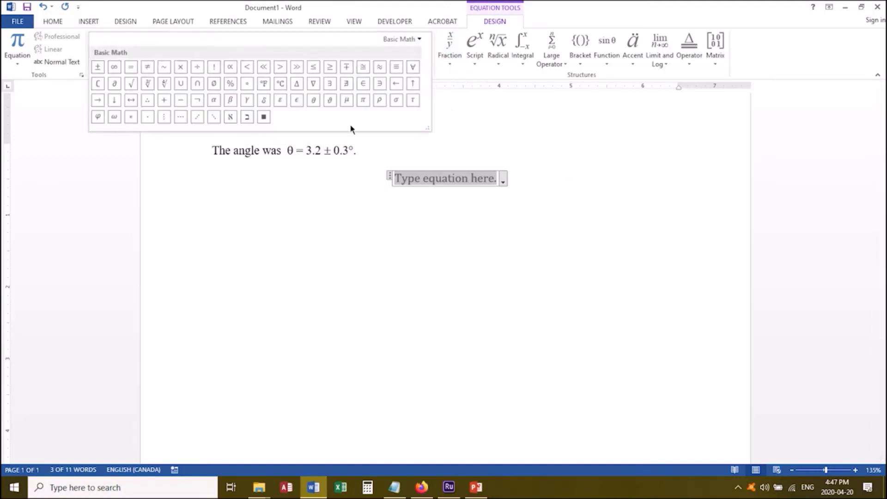
left_click(266, 104)
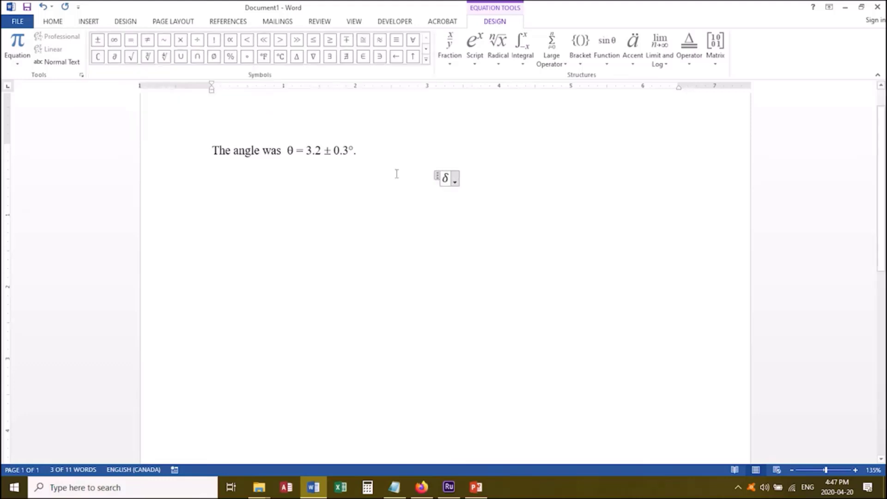
type("F ")
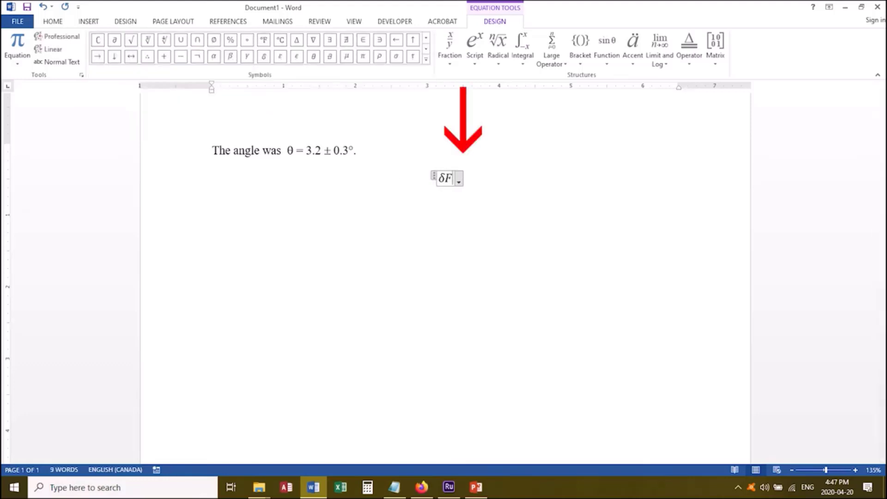
type("= ")
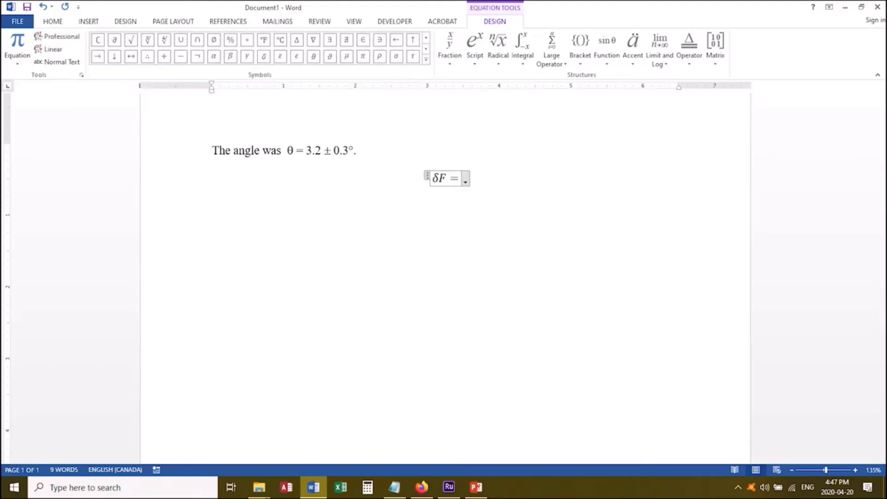
type("F")
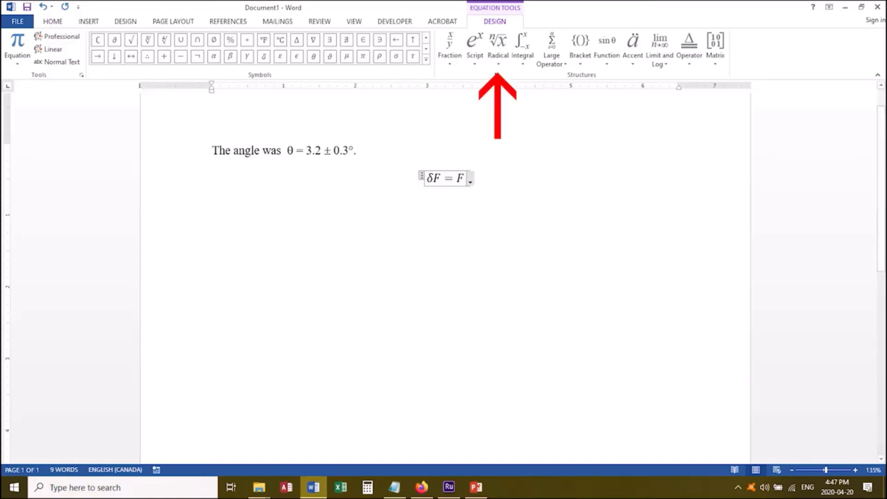
Add a plain square root after F containing two empty superscript structures joined by a plus sign.
left_click(499, 60)
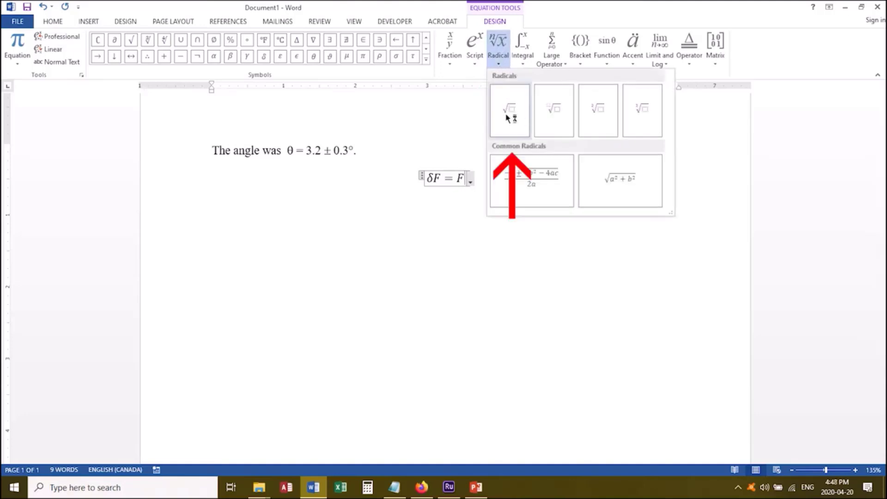
left_click(510, 110)
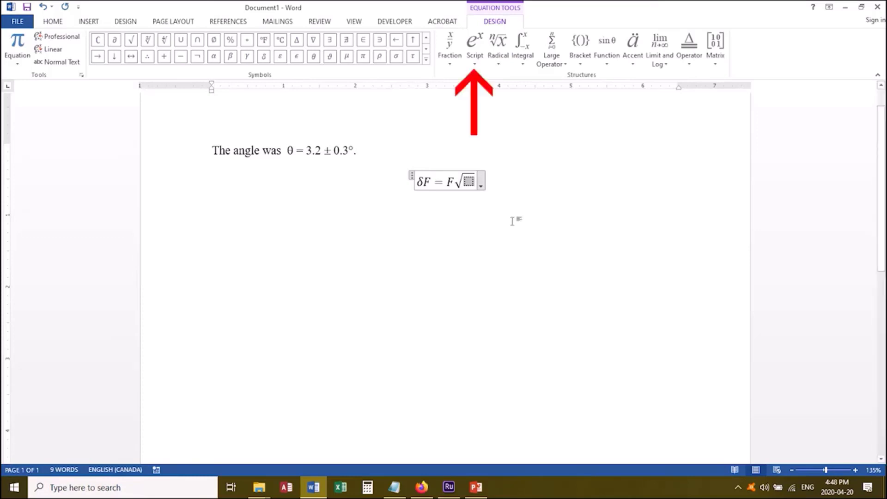
left_click(476, 63)
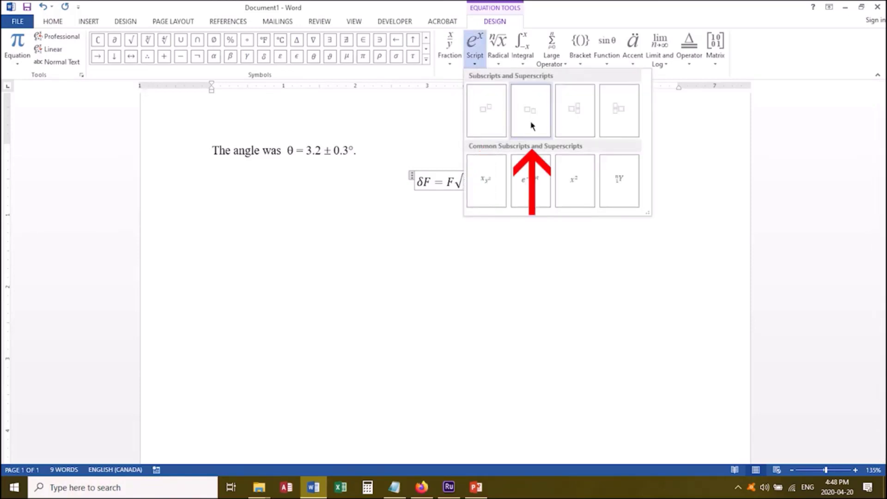
left_click(489, 117)
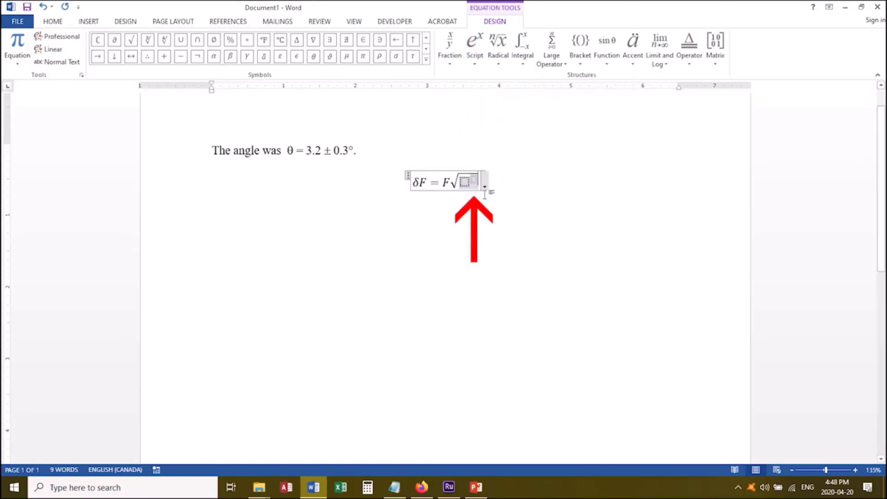
type("+")
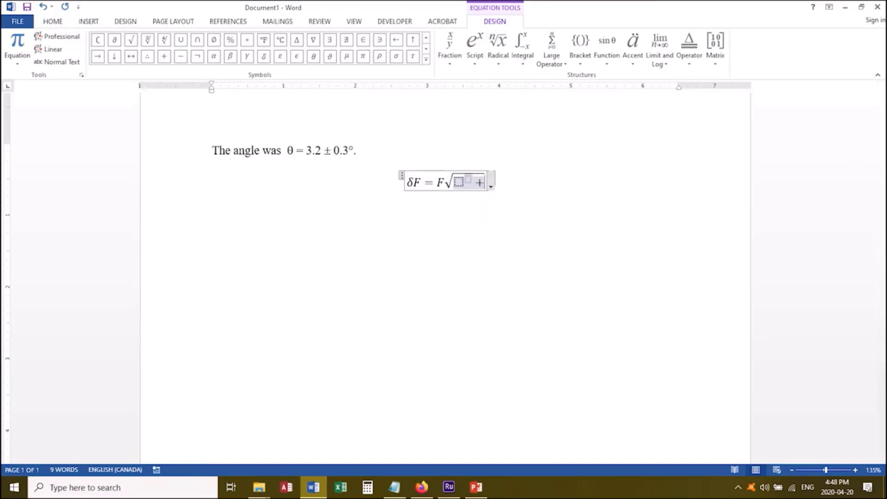
left_click(475, 47)
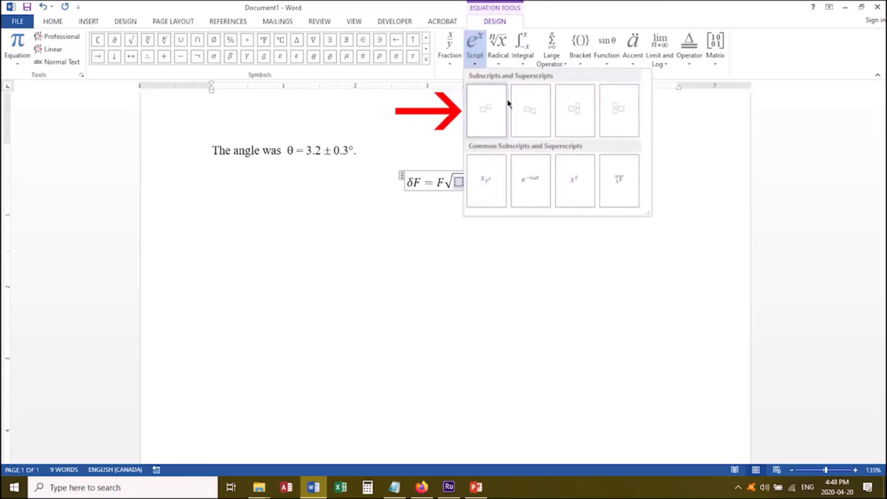
left_click(486, 111)
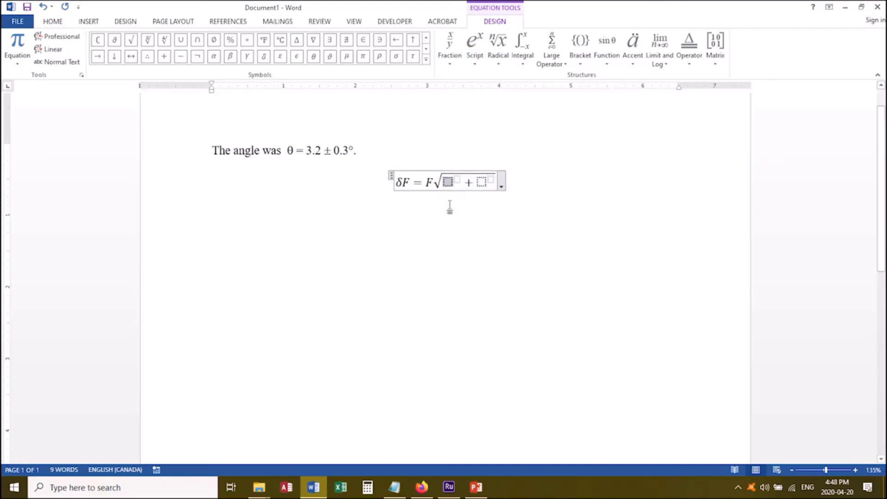
Put round brackets in the base of both superscript structures under the square root.
left_click(581, 60)
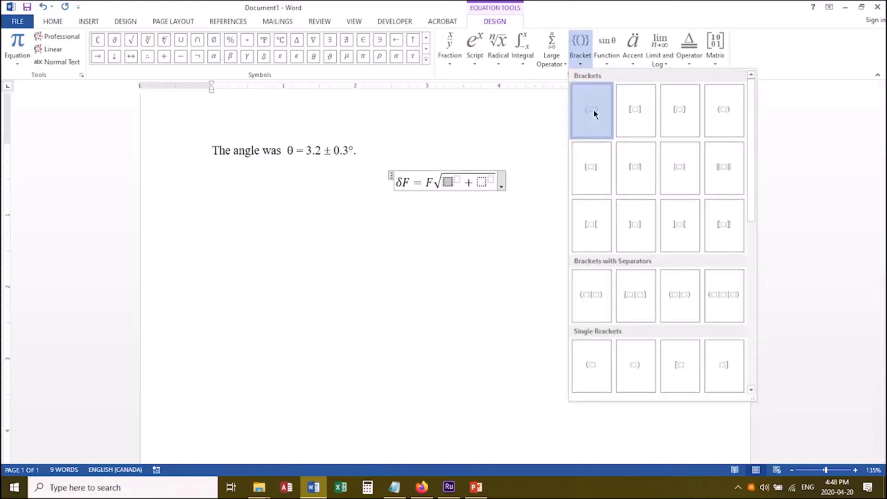
left_click(593, 109)
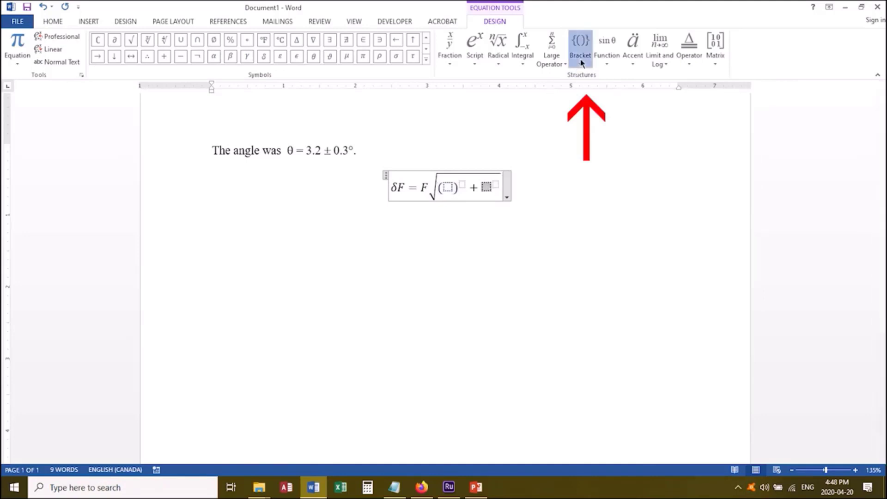
left_click(580, 44)
left_click(591, 111)
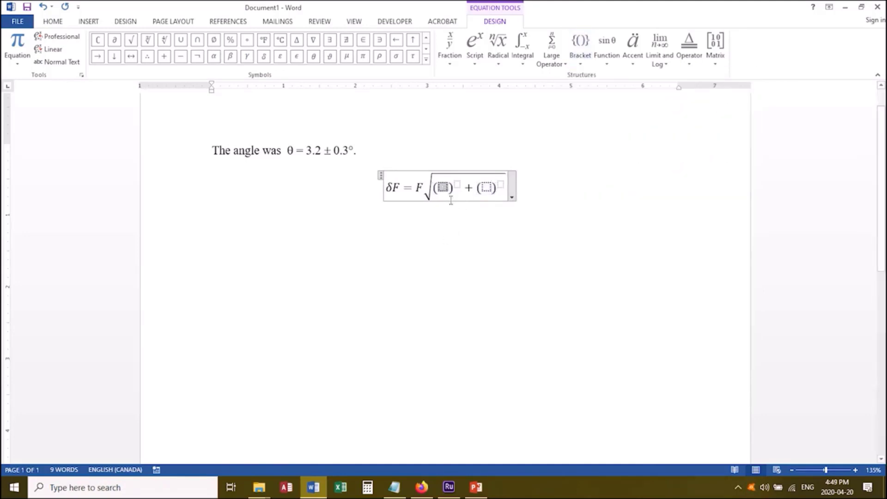
Insert an empty stacked fraction inside each of the two pairs of brackets.
left_click(448, 59)
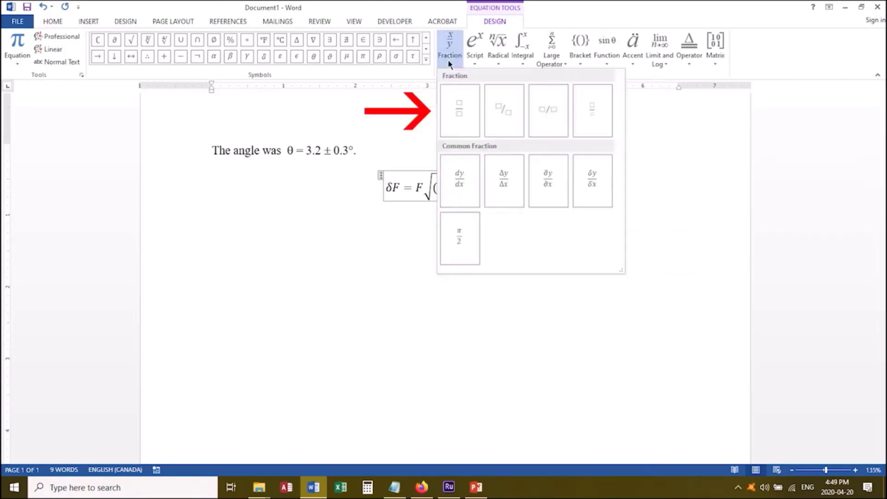
left_click(462, 117)
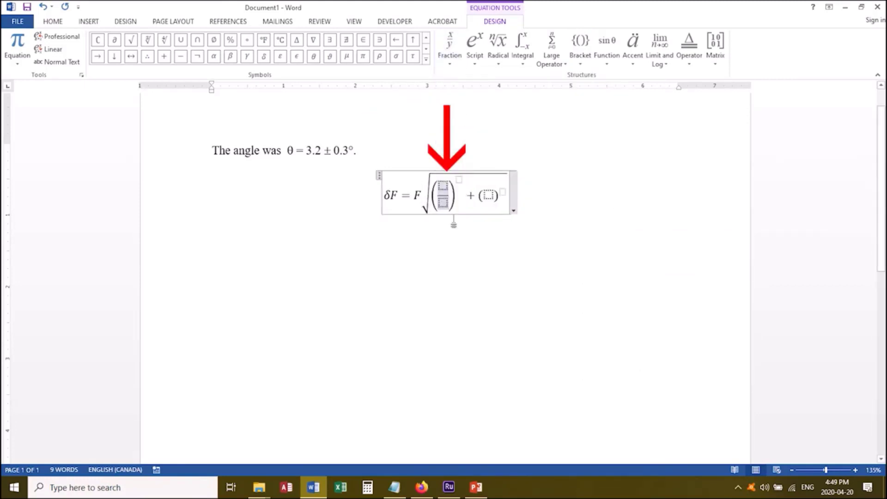
left_click(490, 195)
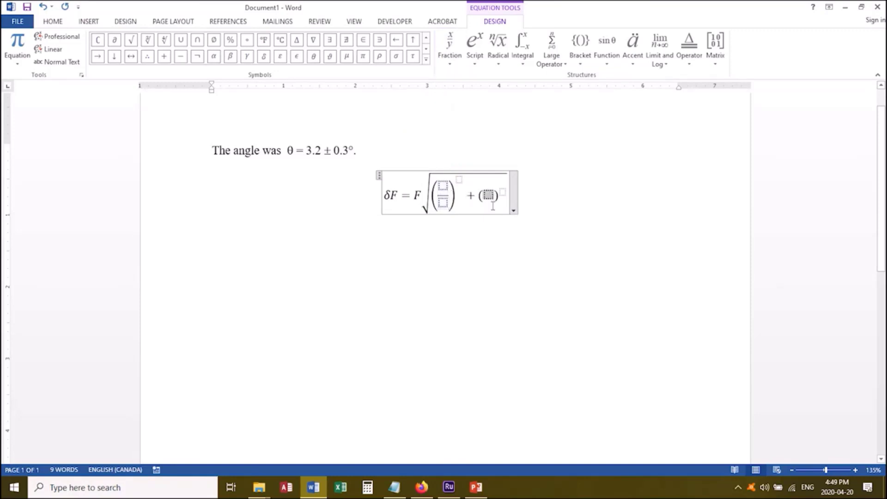
left_click(450, 63)
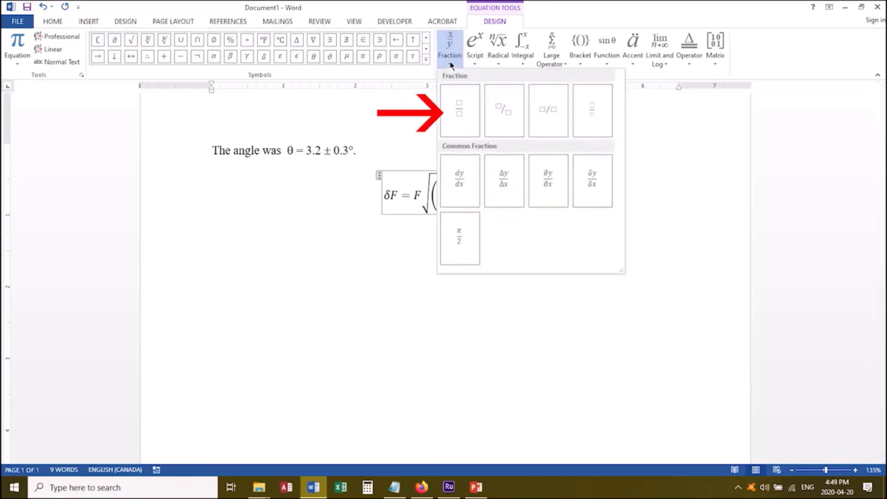
left_click(456, 109)
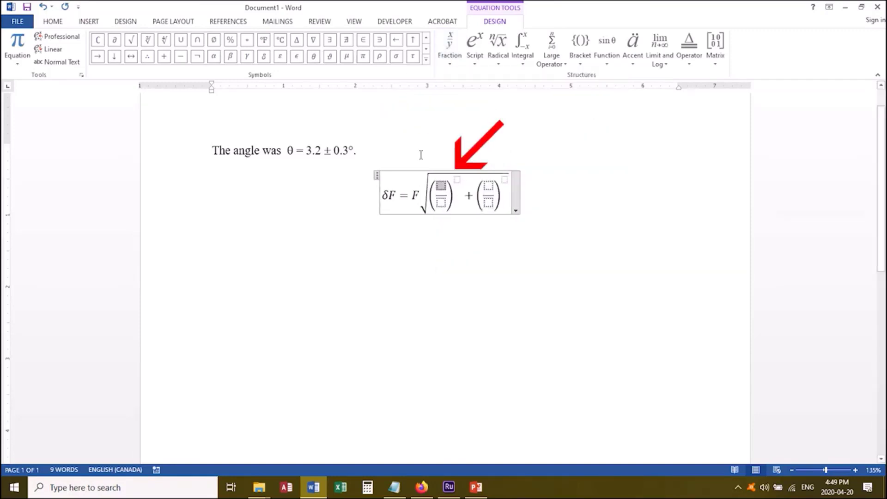
Fill the first bracketed fraction with δm over m and set its exponent to 2.
left_click(264, 56)
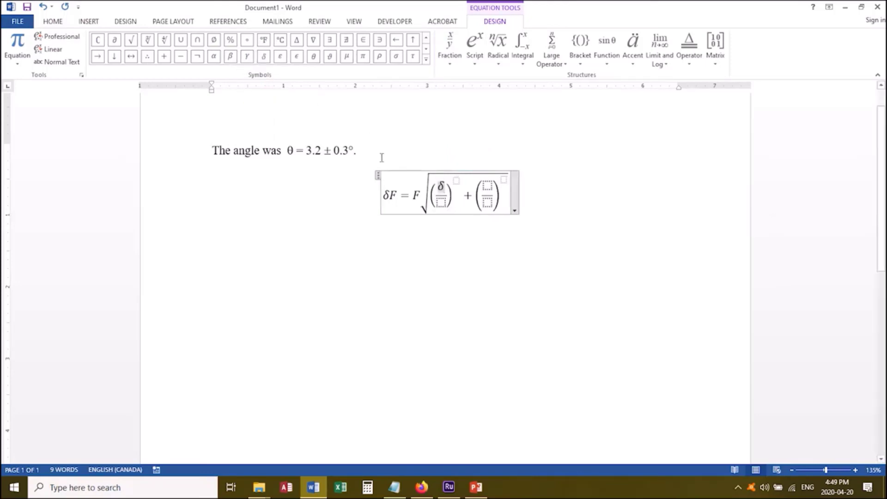
type("m")
key("Down")
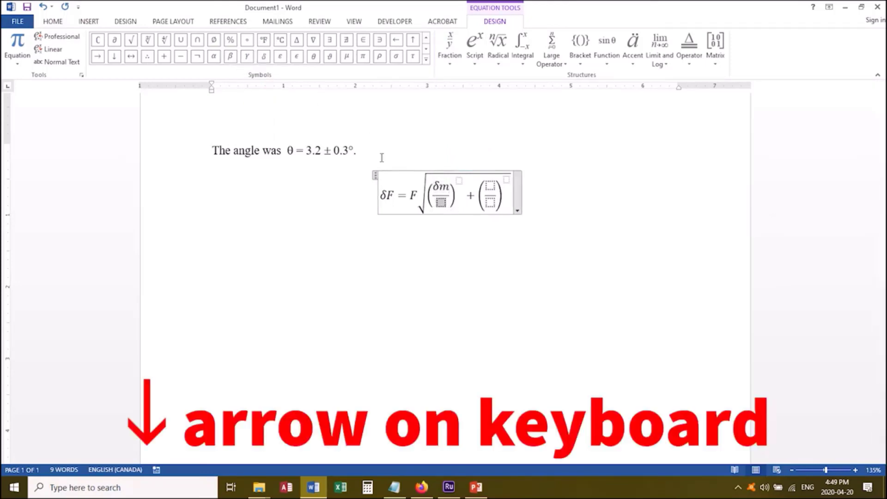
type("m")
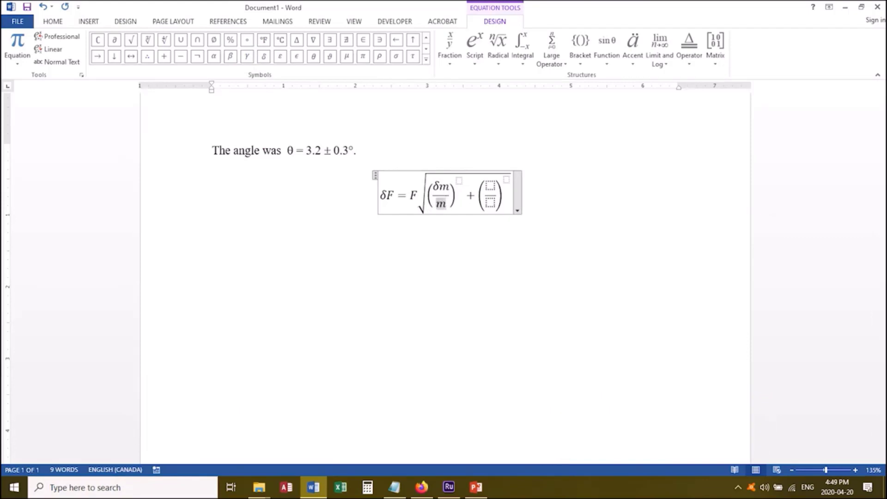
key("Right")
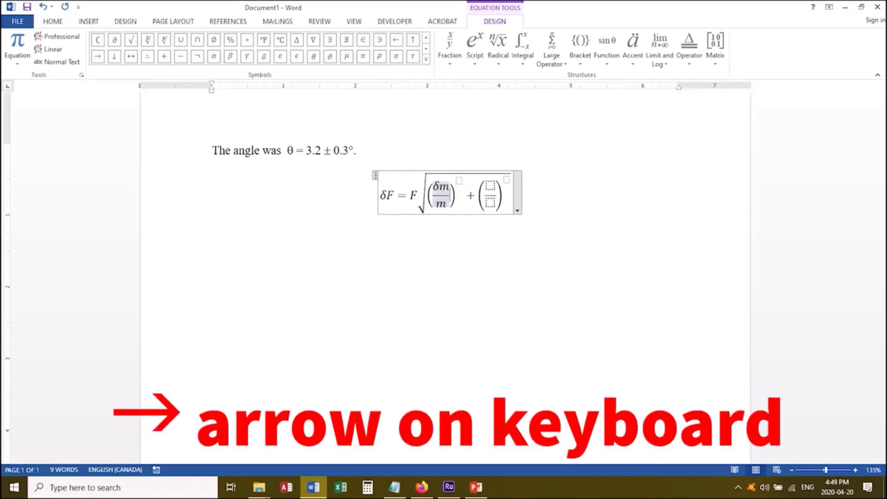
key("Right")
key("Right")
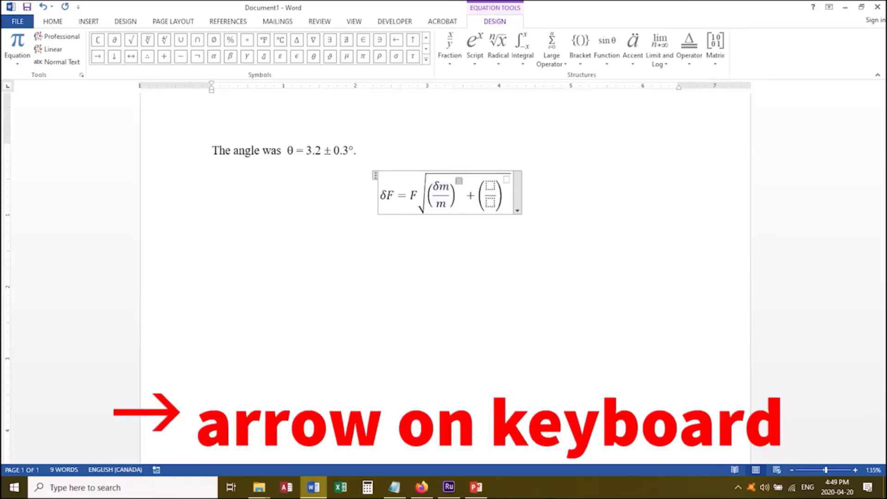
type("2")
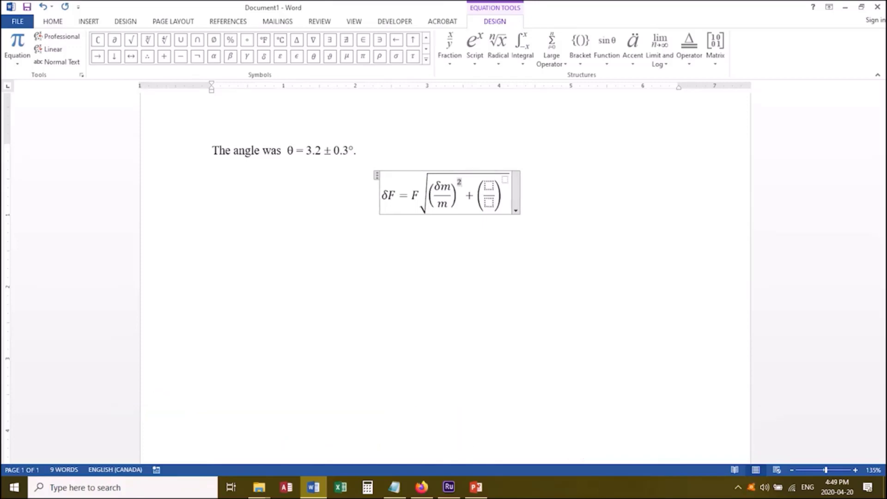
key("Right")
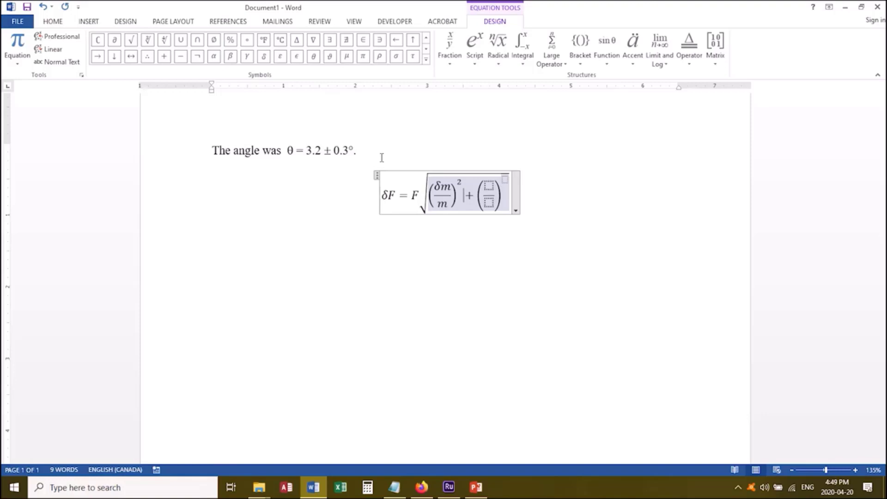
Fill the second bracketed fraction with δa over a and set its exponent to 2.
left_click(491, 190)
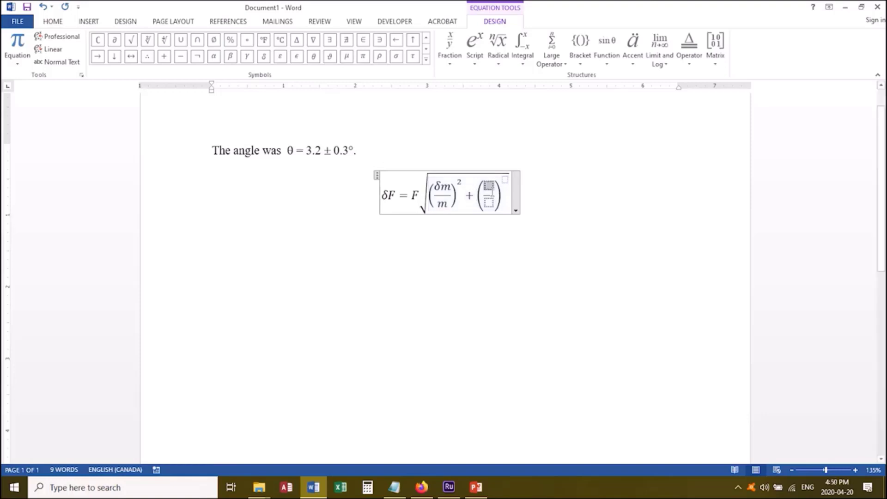
left_click(264, 56)
type("a")
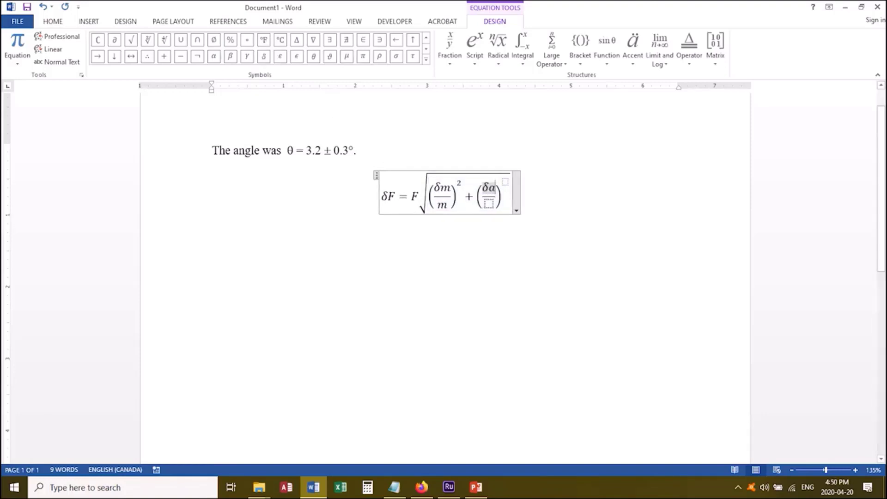
key("Down")
type("a")
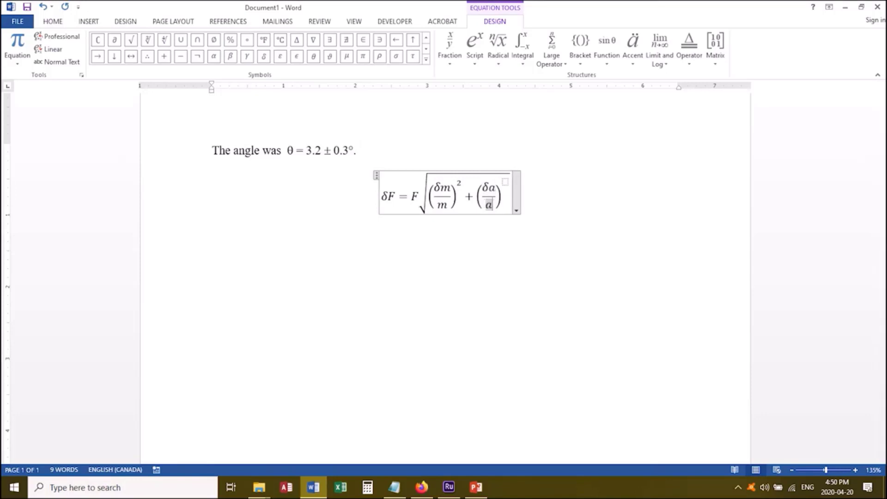
key("Right")
key("Right")
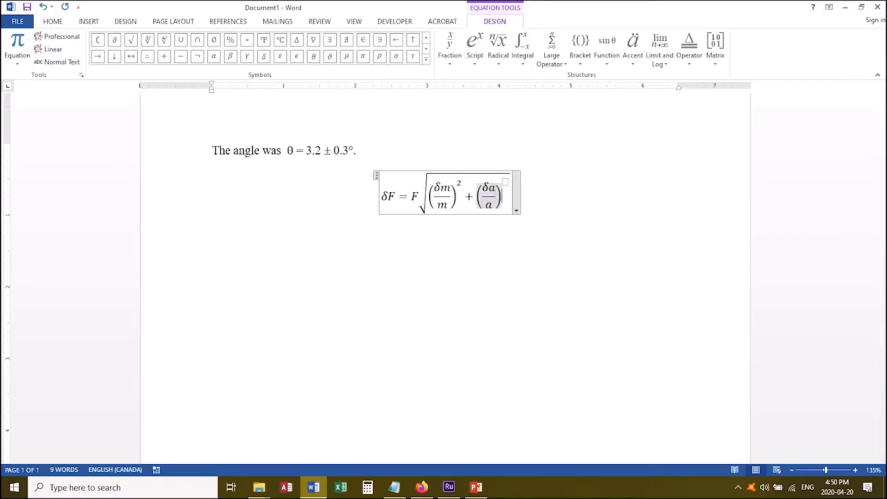
key("Right")
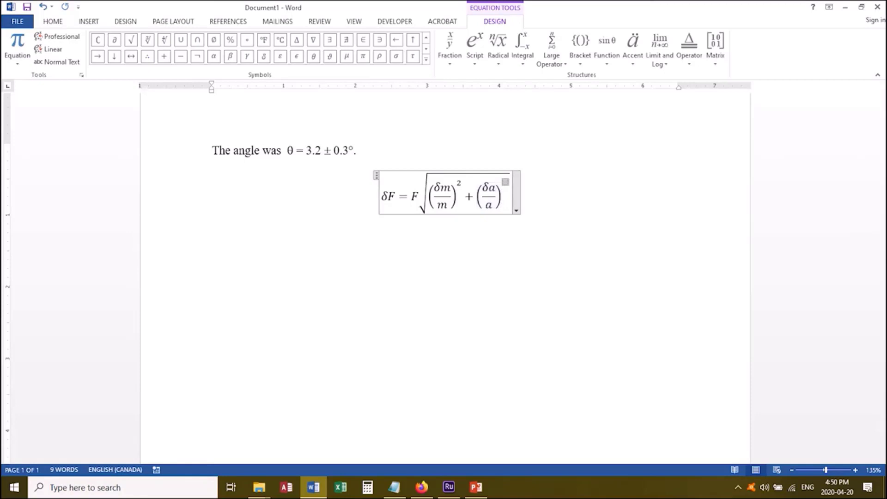
type("2")
Continue the equation outside the square root with an equals sign.
key("Right")
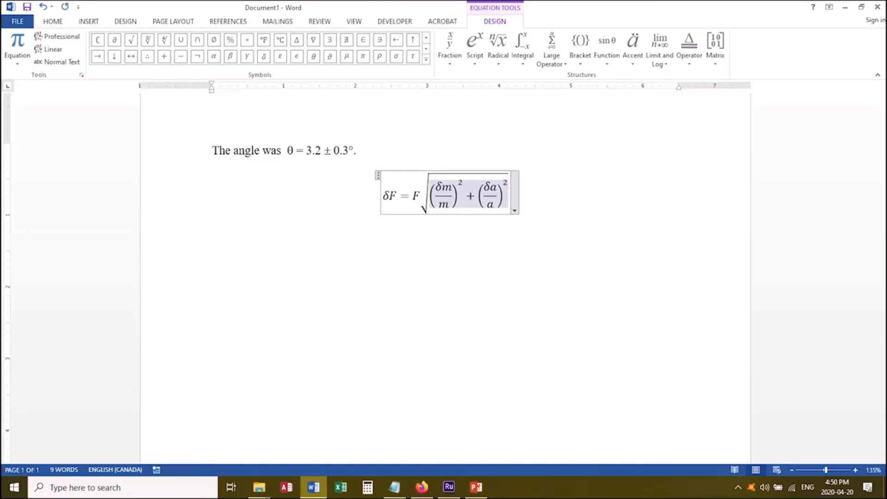
key("Right")
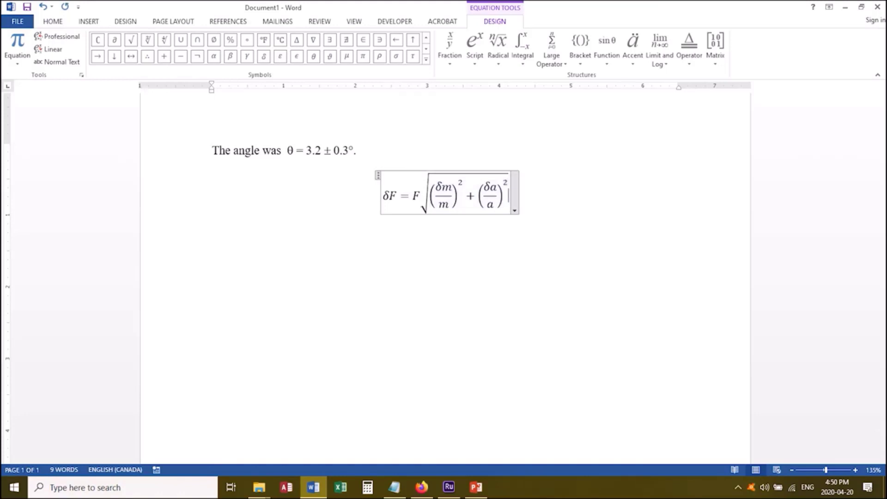
type("=\\cdots")
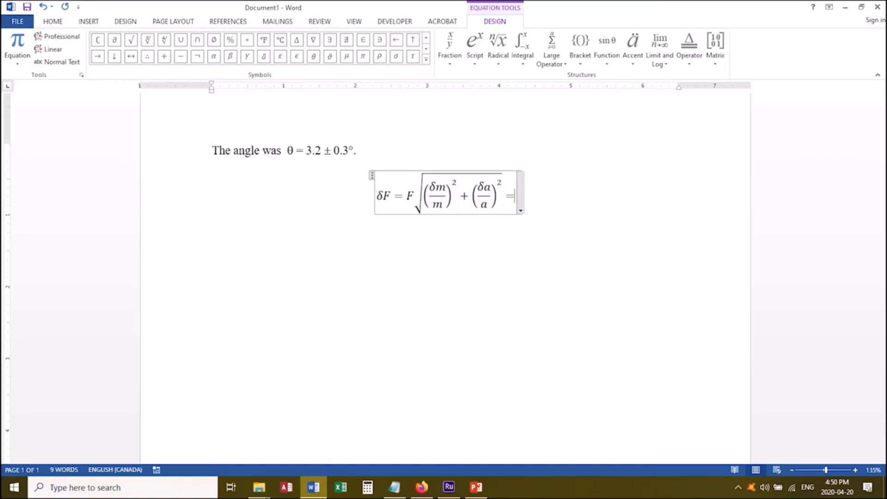